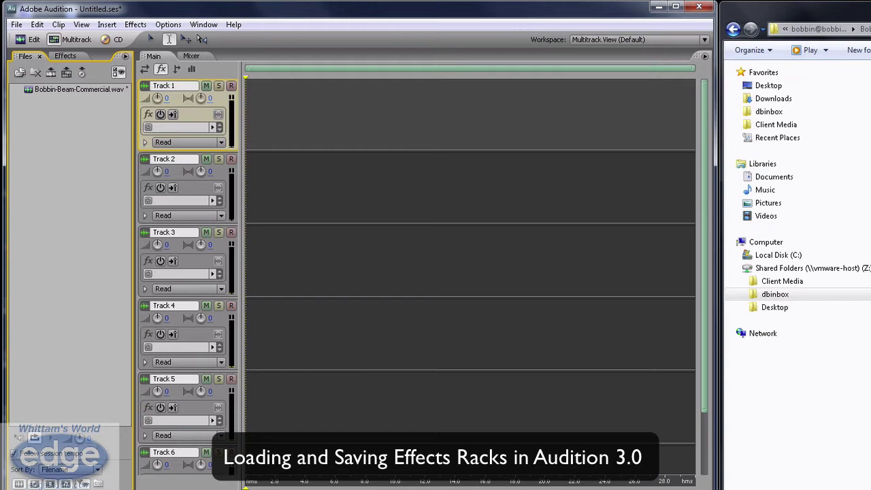
Step: View the open WAV file's waveform in Edit View and return to the effects display in Multitrack View
click(29, 39)
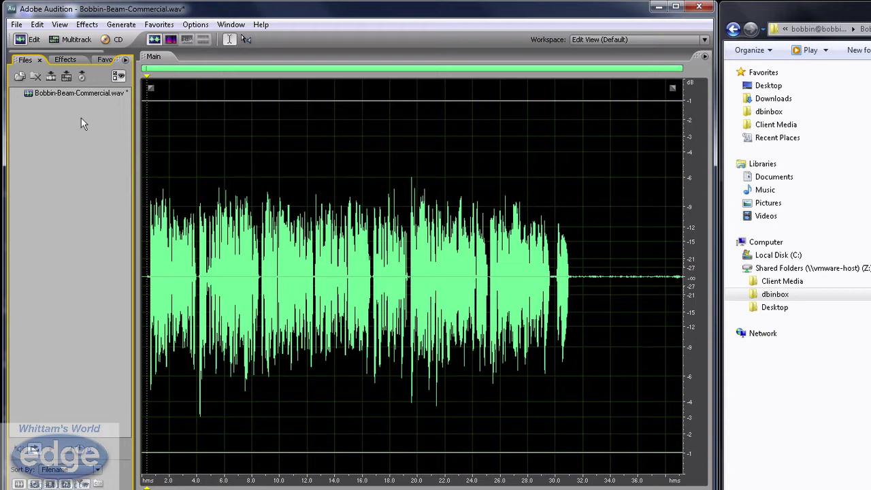
click(76, 41)
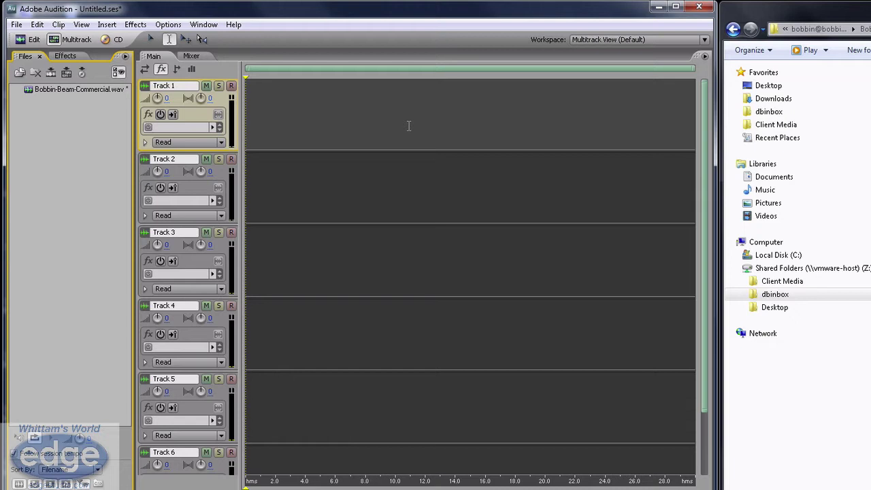
click(160, 71)
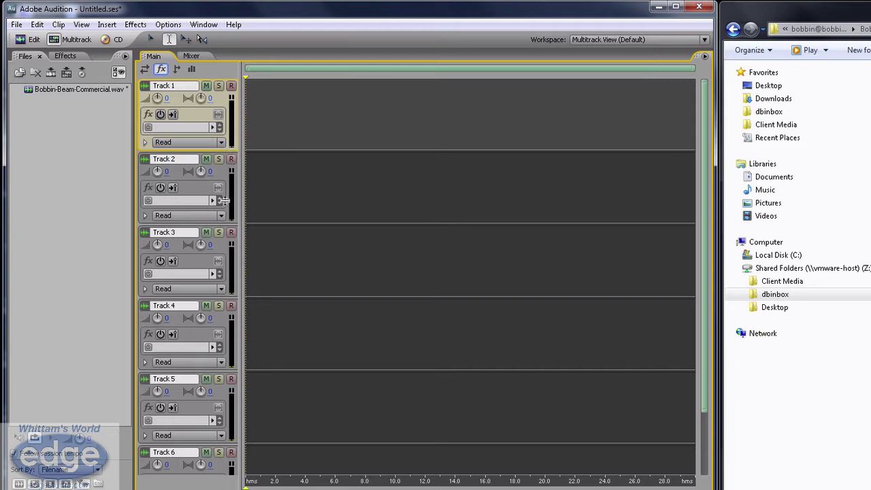
Step: Load the saved commercial rack preset matching the WAV file's name into Track 1's Effects Rack and close the rack
click(200, 114)
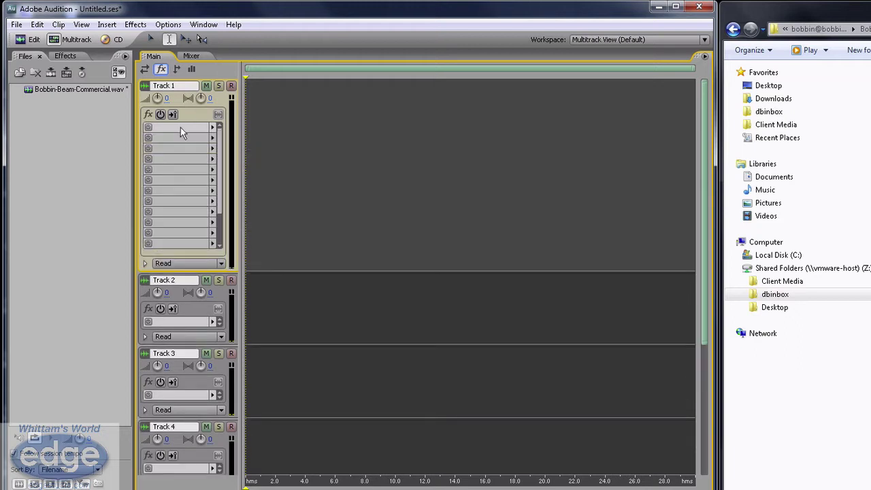
right_click(180, 127)
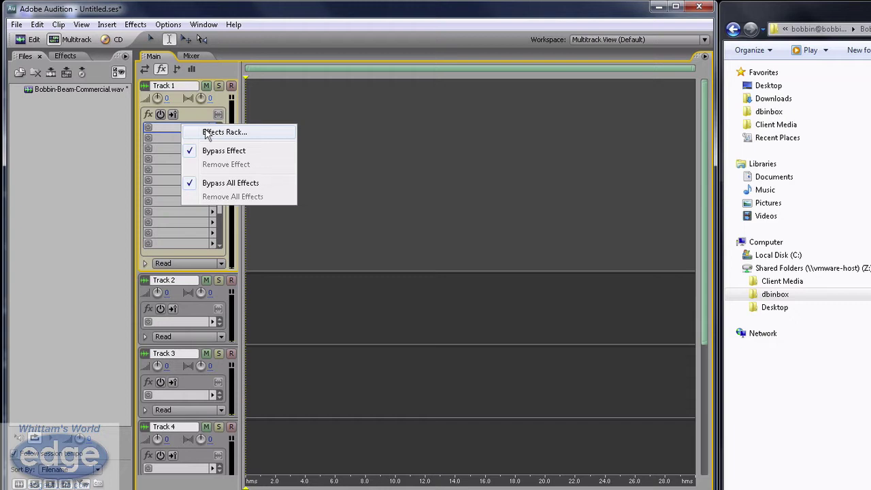
click(207, 133)
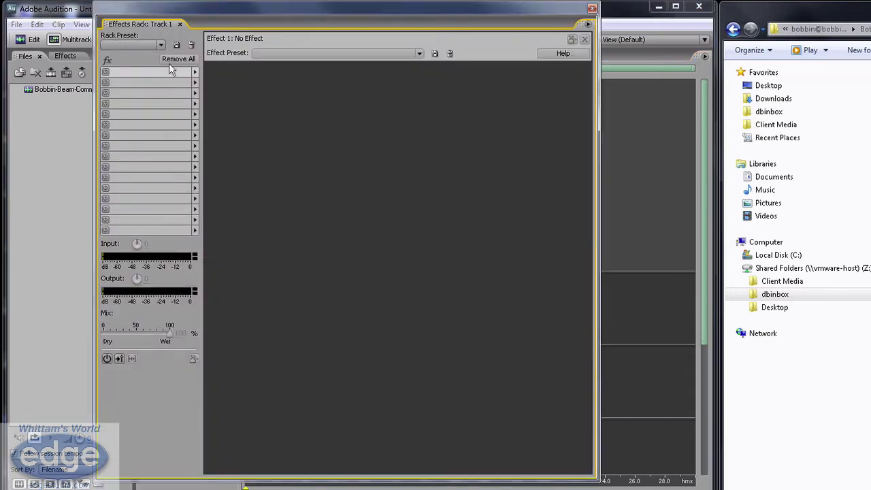
click(161, 44)
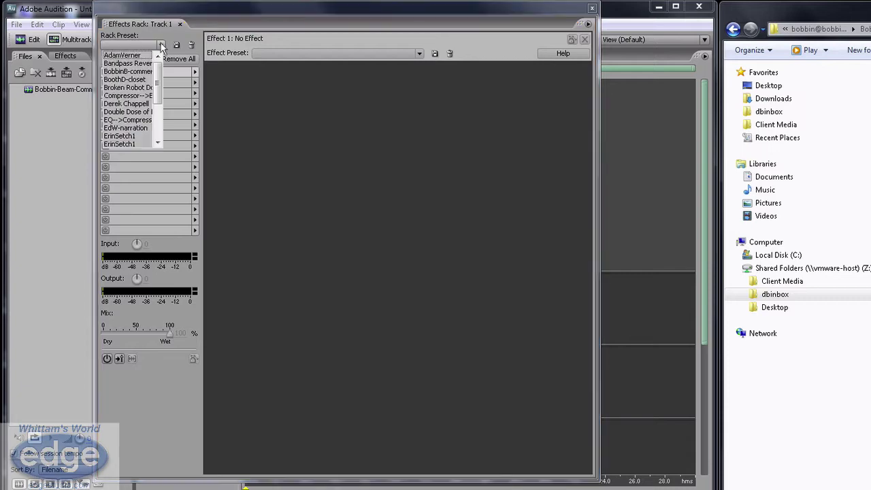
click(138, 73)
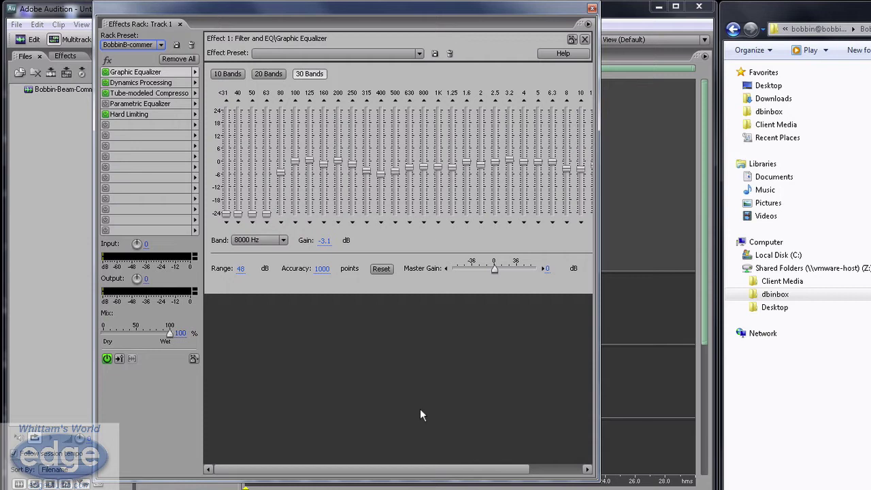
click(592, 8)
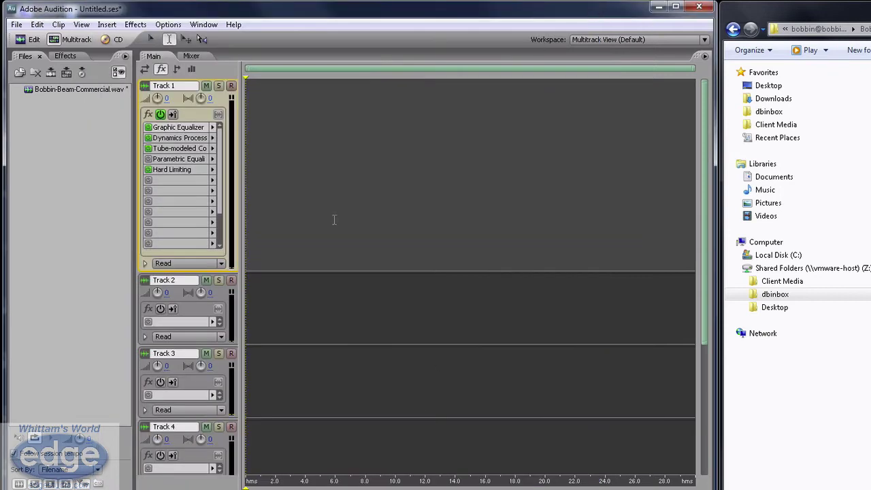
click(335, 219)
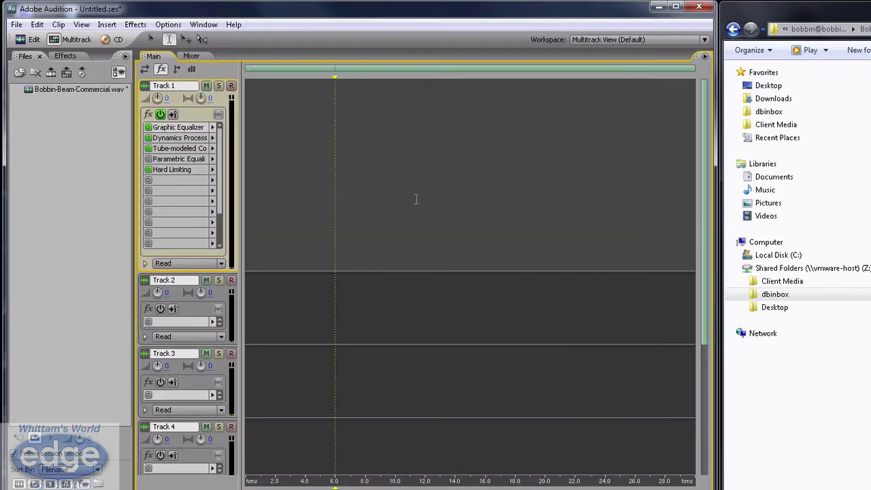
Step: Start saving Track 1's Effects Rack as a new rack preset, cancel the naming dialog and close the rack
right_click(188, 124)
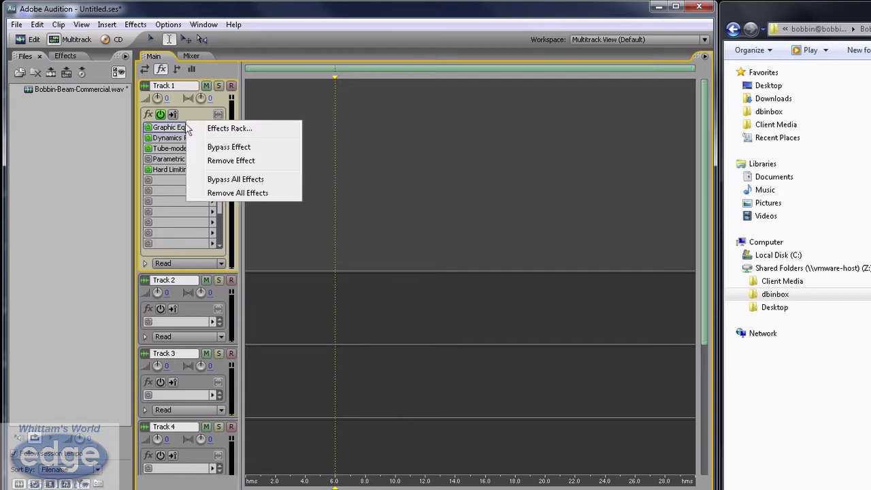
click(230, 130)
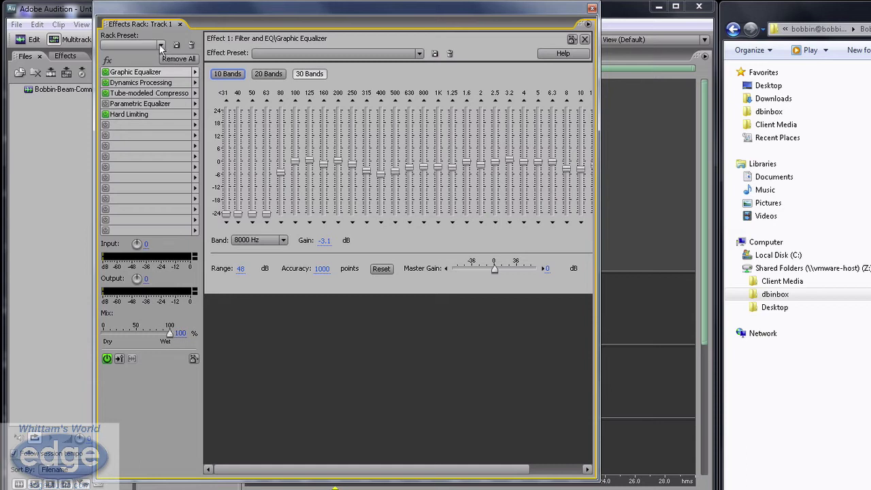
click(161, 45)
click(153, 32)
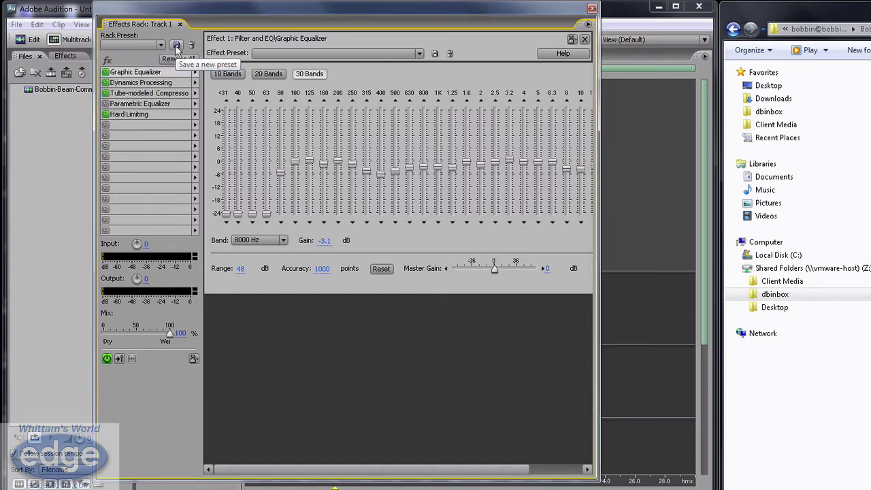
click(177, 45)
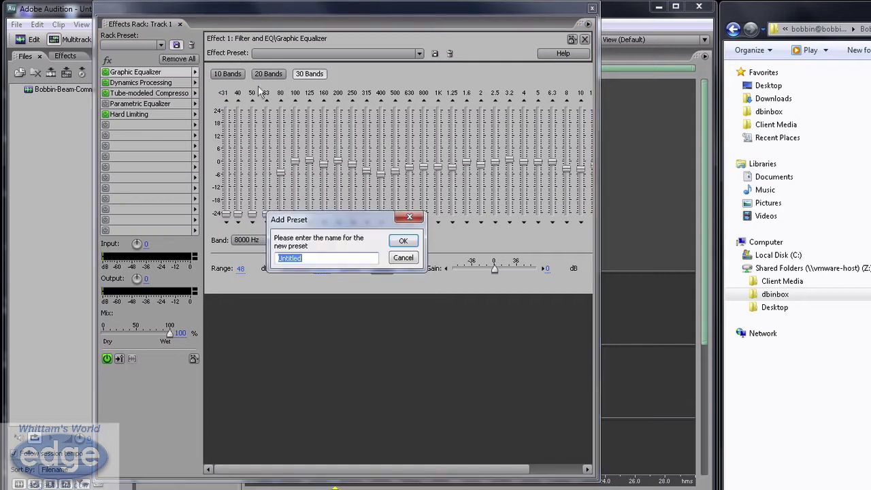
click(403, 258)
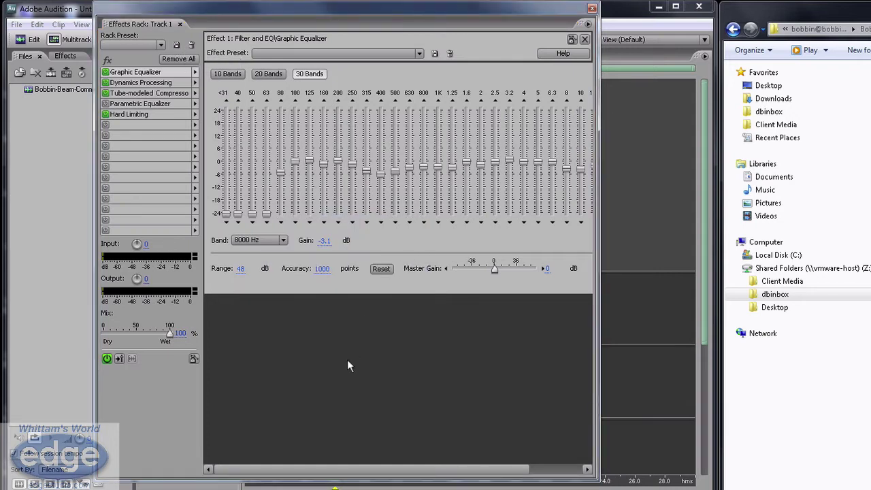
click(592, 9)
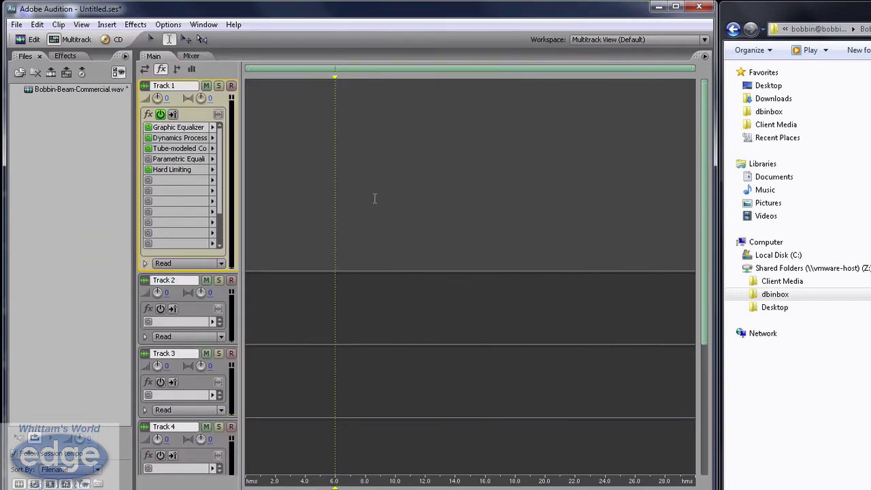
click(375, 198)
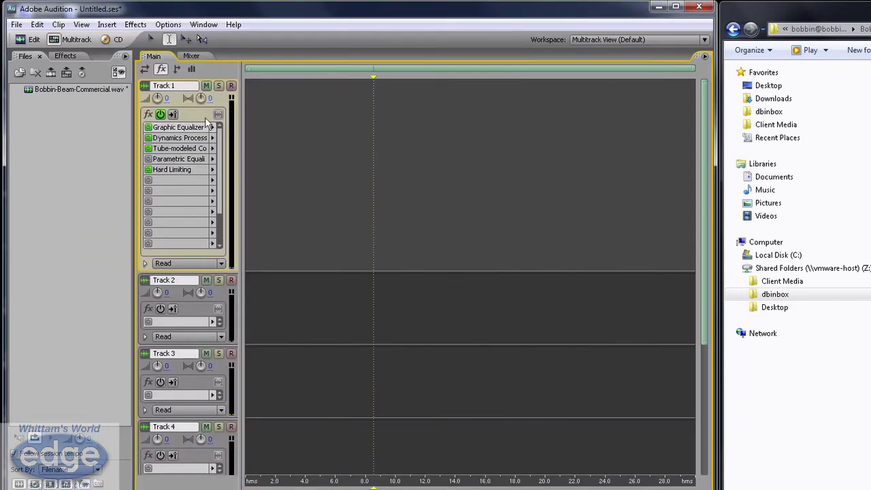
Step: Switch to Edit View and normalize the whole commercial WAV file with the Normalize to -3dB favorite
click(34, 41)
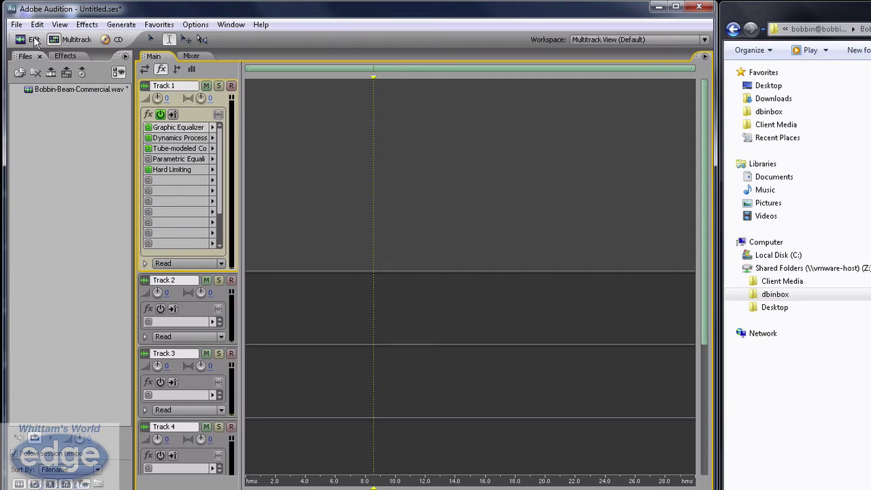
click(161, 25)
click(165, 93)
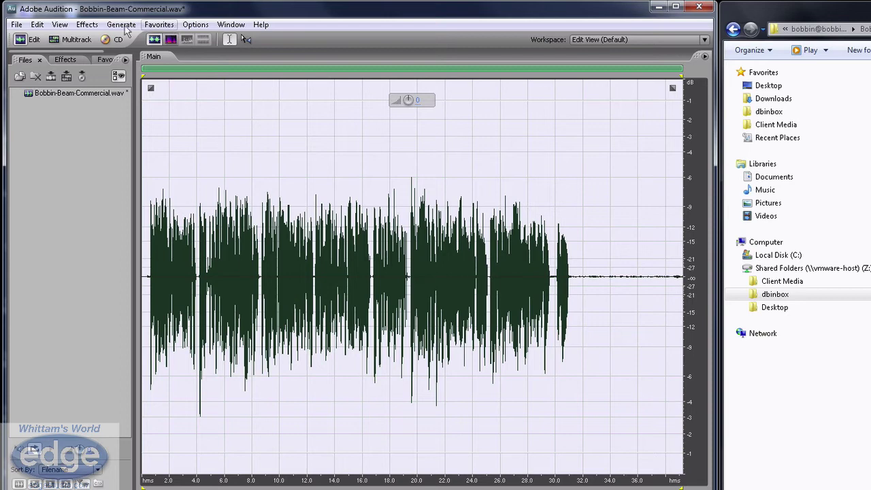
Step: Apply the Mastering Rack to the whole waveform using the saved commercial preset that matches the file's name
click(87, 25)
click(106, 39)
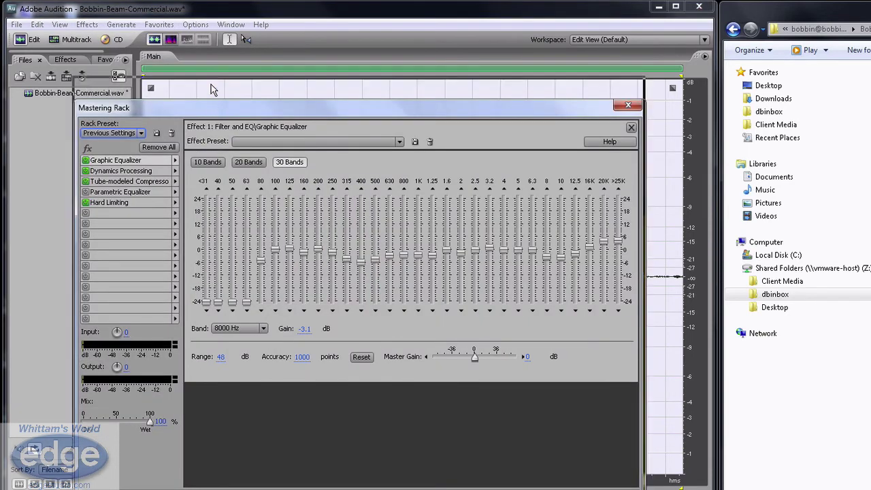
drag(213, 107, 212, 75)
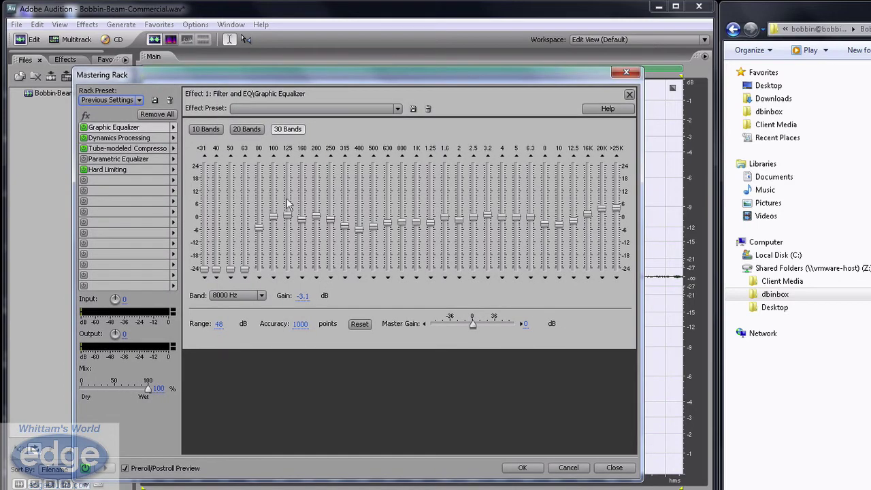
click(133, 100)
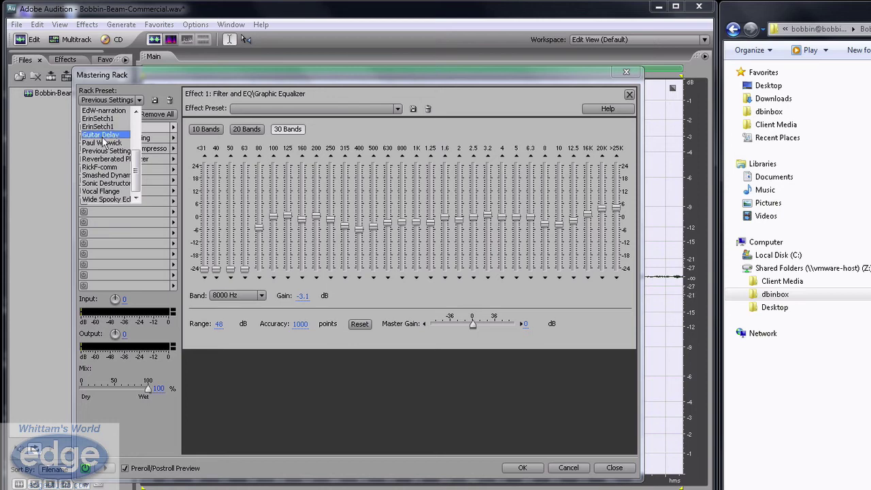
scroll(103, 143, up, 1)
scroll(128, 136, up, 2)
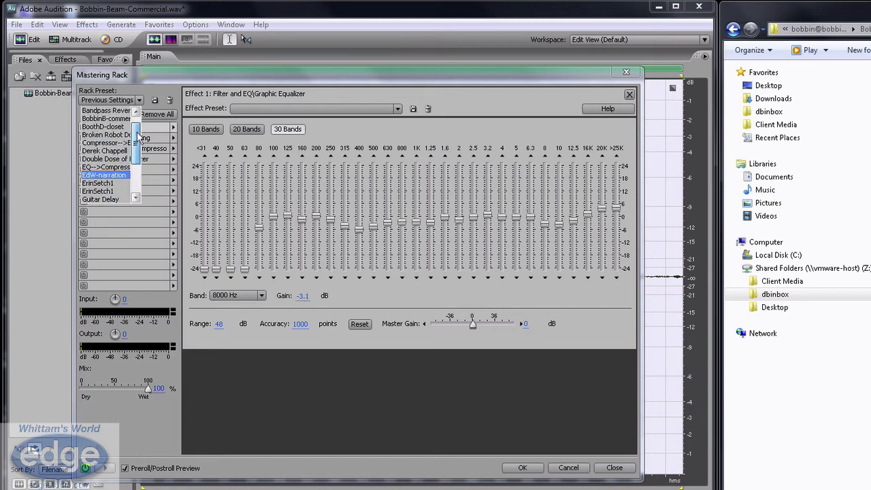
click(106, 118)
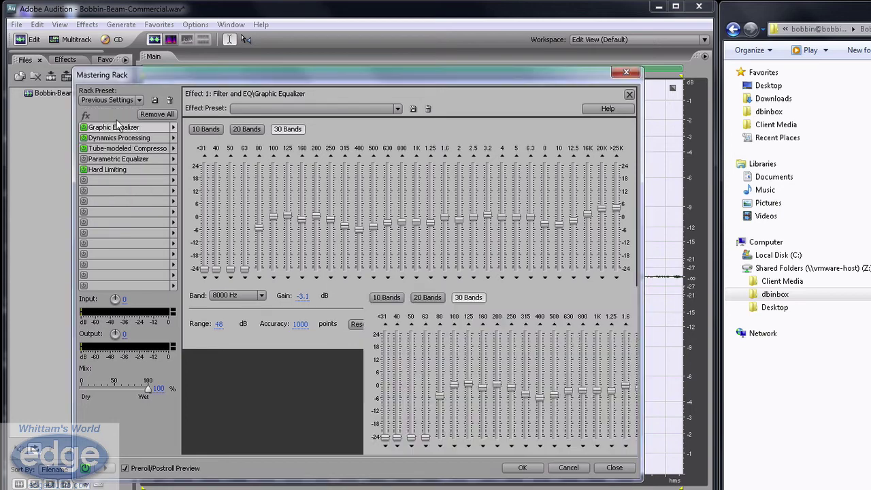
click(523, 468)
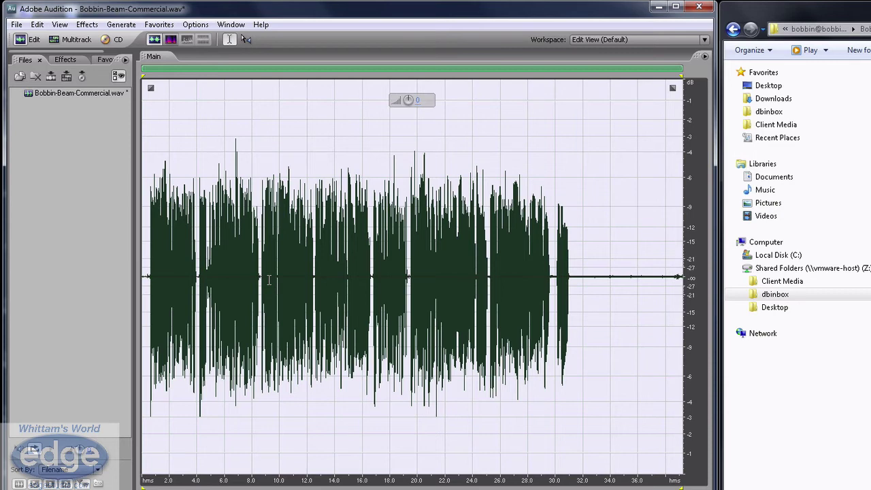
Step: Undo the processing back to the original audio and normalize the whole waveform with the Normalize to -3dB favorite
key(ctrl+z)
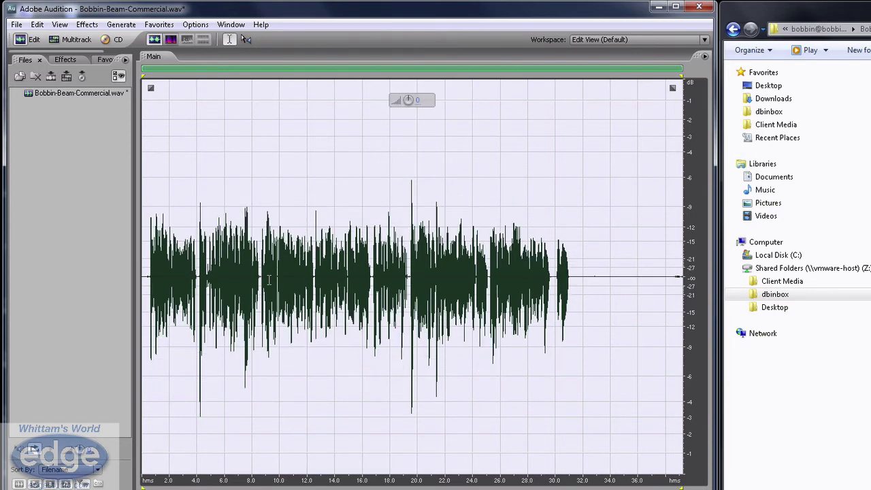
click(97, 24)
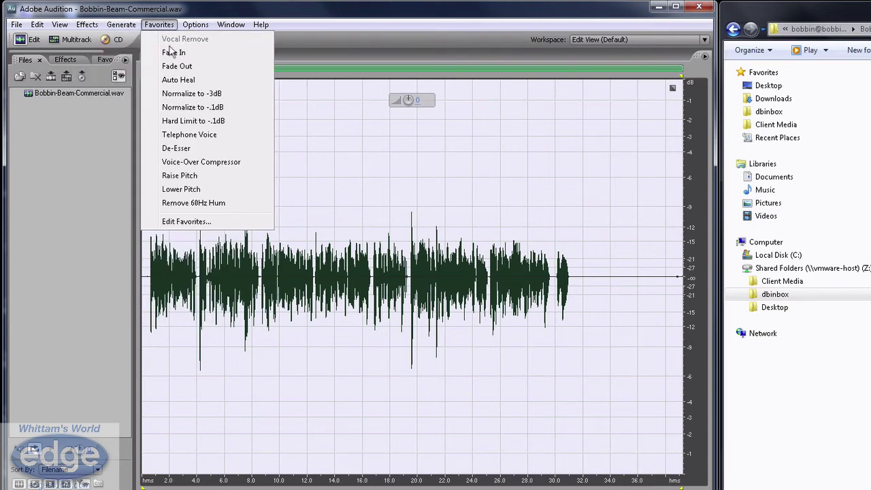
click(196, 98)
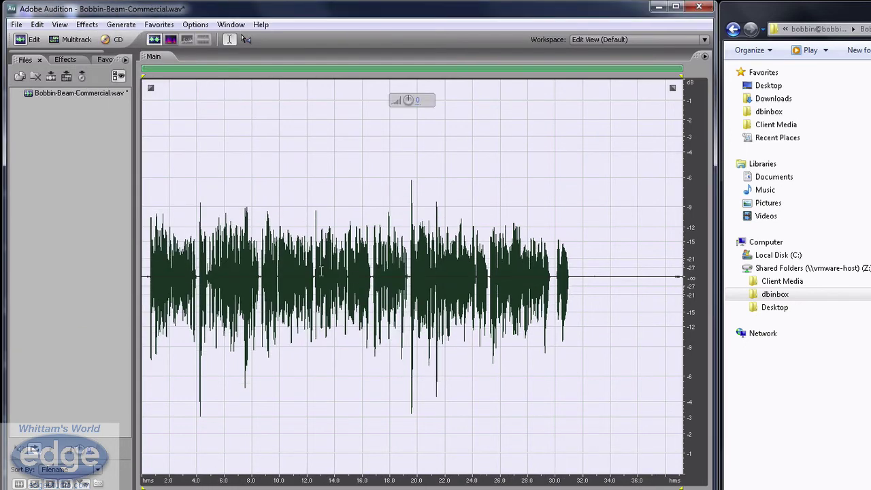
Step: Apply the Mastering Rack with its Previous Settings preset to the normalized waveform
click(87, 26)
click(112, 39)
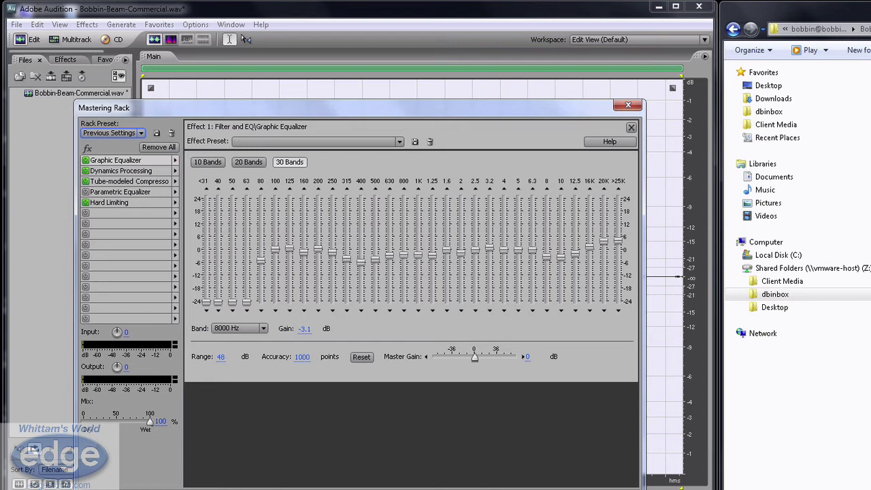
key(Return)
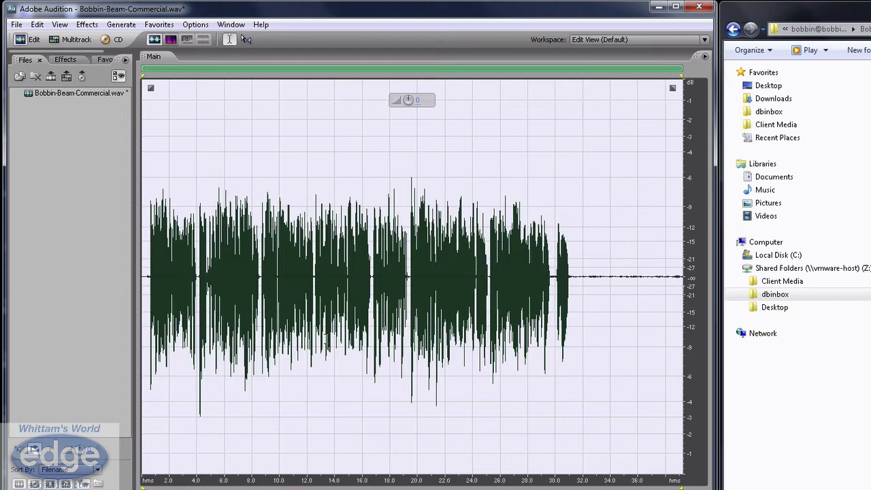
Step: Undo the Mastering Rack processing and play the opening seconds of the recording to hear it without effects
click(147, 286)
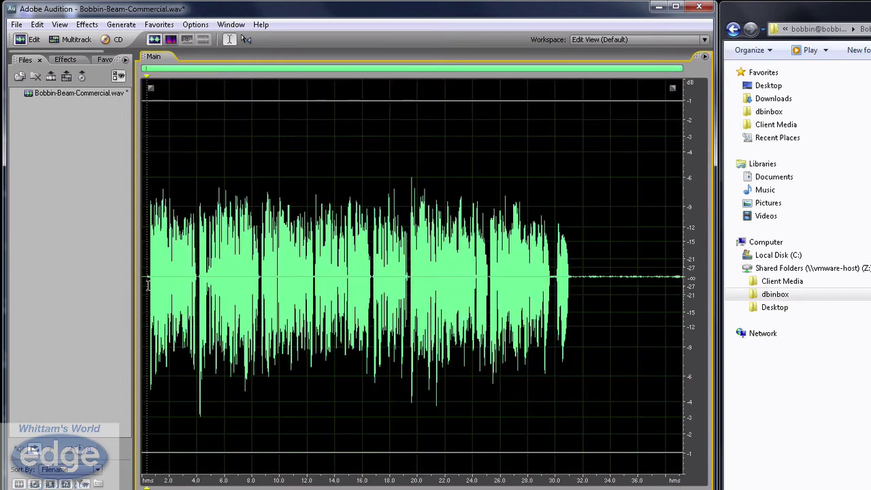
key(ctrl+z)
click(147, 286)
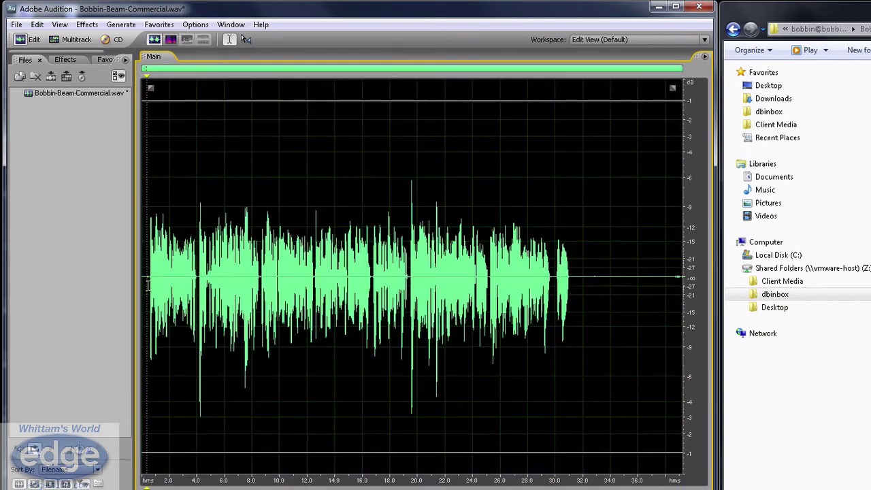
key(space)
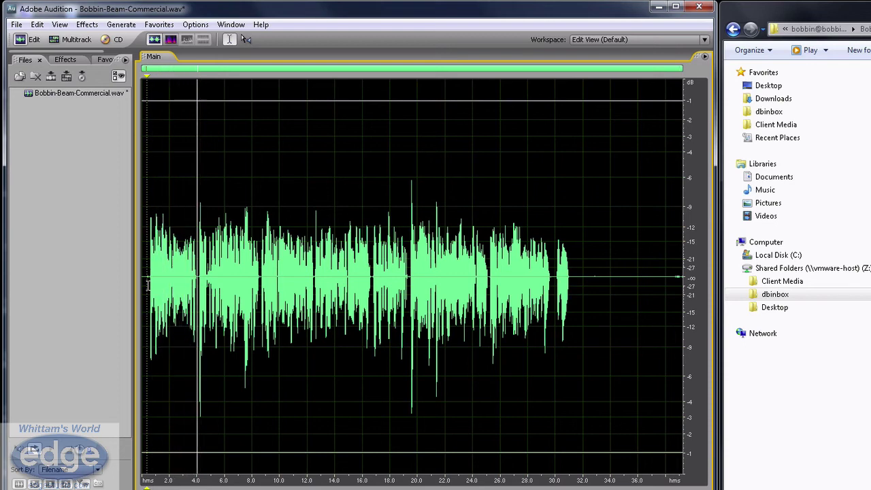
key(space)
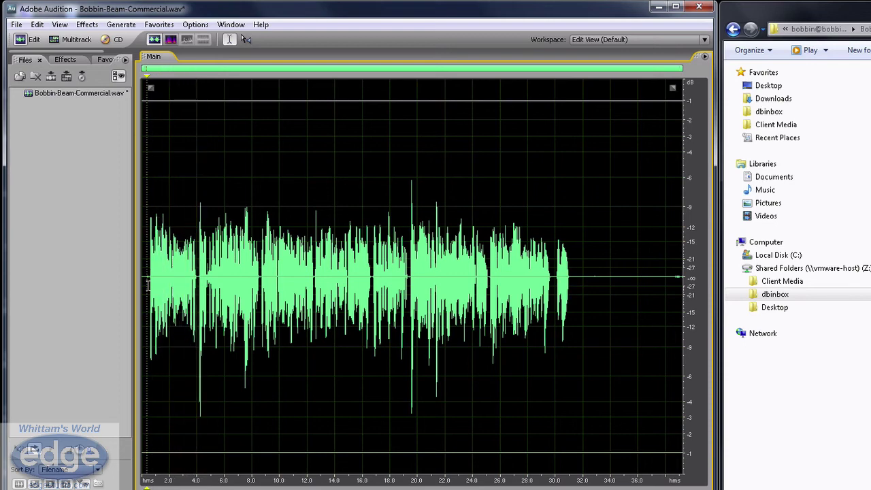
Step: Redo the Mastering Rack processing and play the recording from its beginning to hear it with effects
key(ctrl+shift+z)
click(149, 286)
key(space)
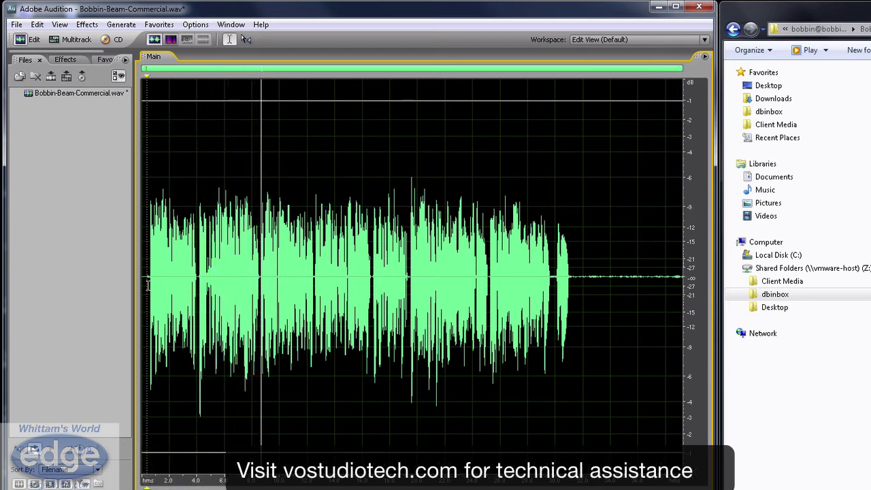
key(space)
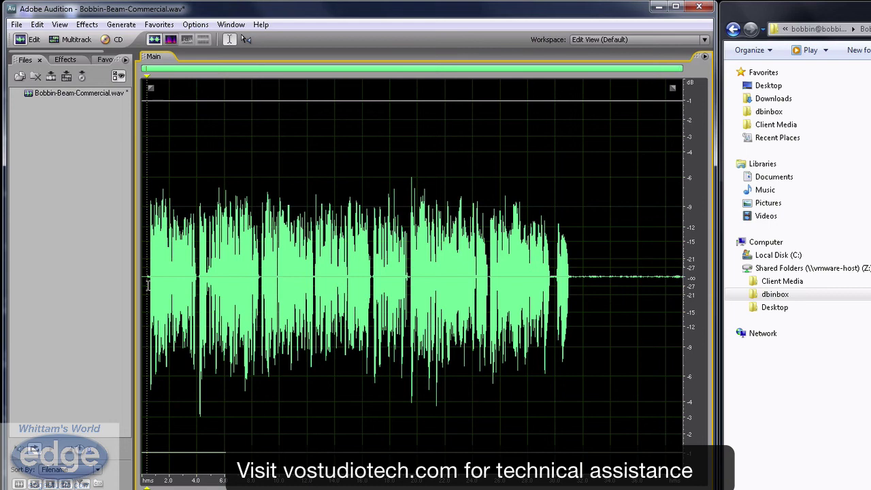